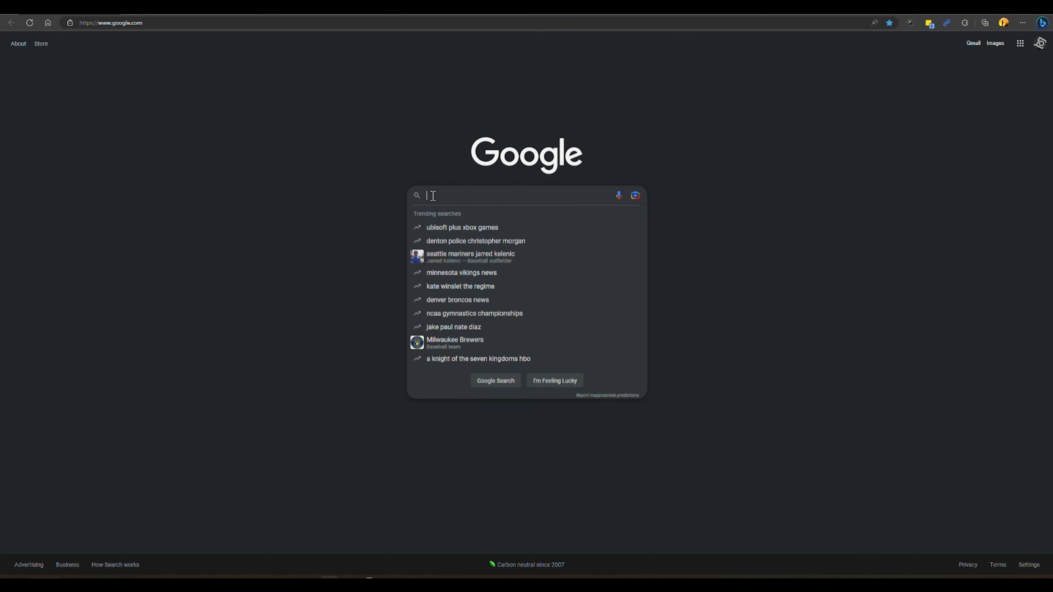
Step: Search for 'e2e ivcam' and download the Windows installer iVCam_x64_v7.1.2.exe from the E2ESOFT page
{"action": "type", "text": "e2e ivcam"}
{"action": "key", "text": "Return"}
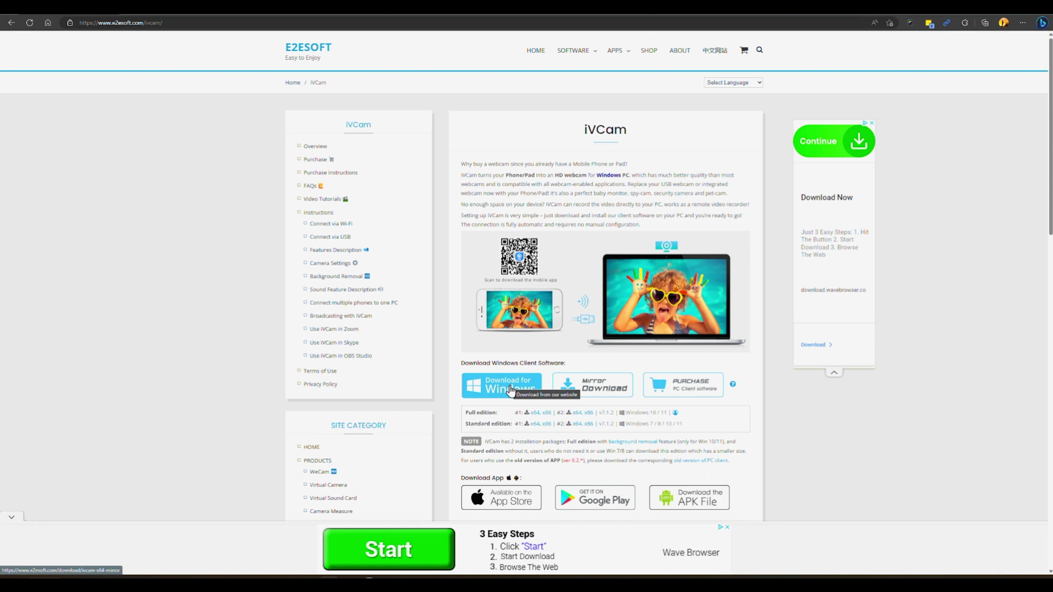
{"action": "left_click", "coordinate": [507, 390]}
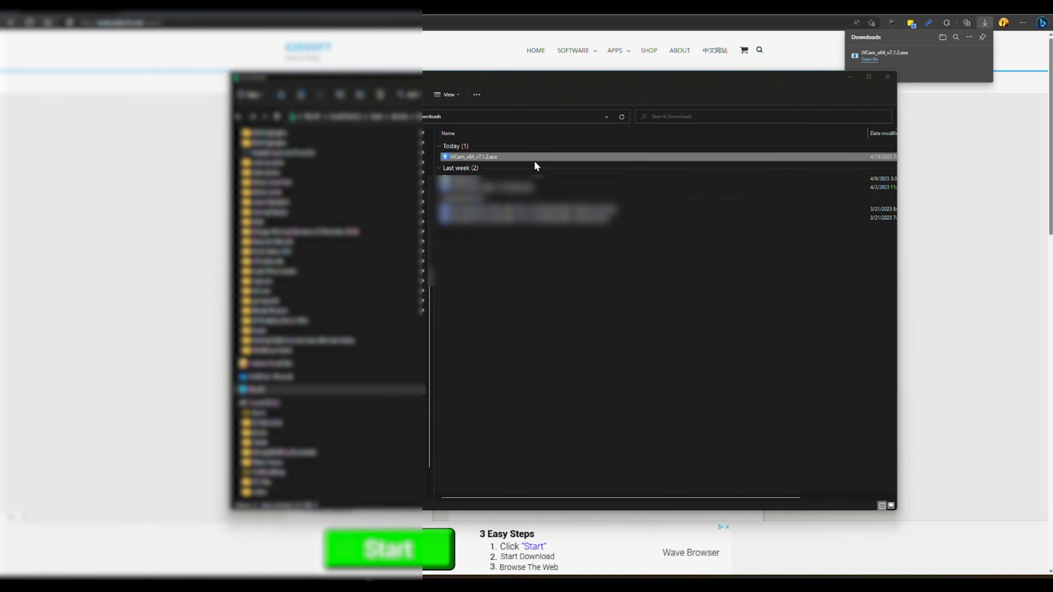
Step: Run iVCam_x64_v7.1.2.exe, approve UAC, and install iVCam 7.1 with a desktop shortcut
{"action": "double_click", "coordinate": [534, 160]}
{"action": "left_click", "coordinate": [574, 358]}
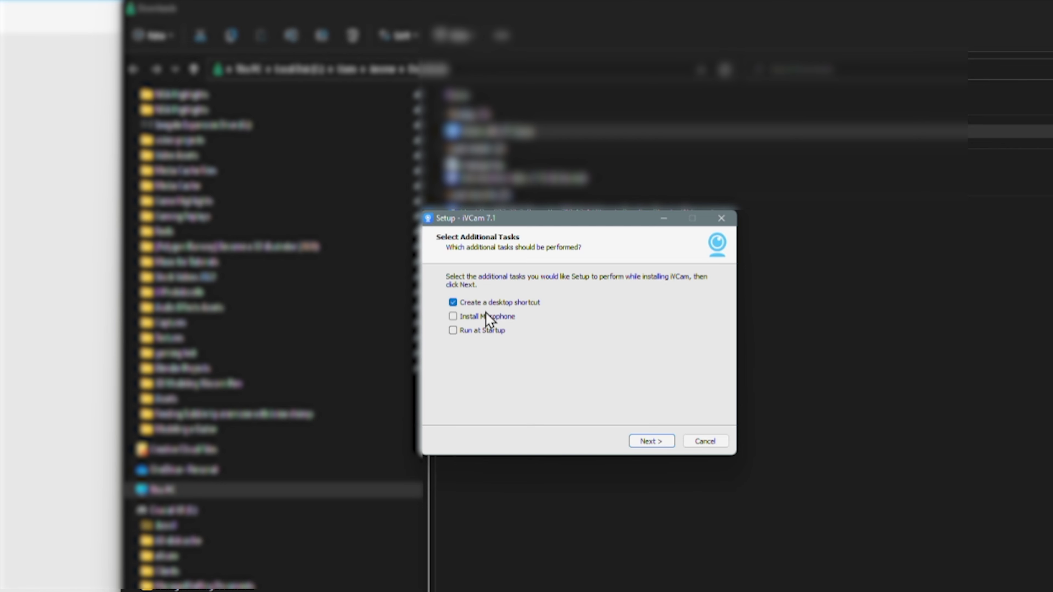
{"action": "left_click", "coordinate": [651, 441]}
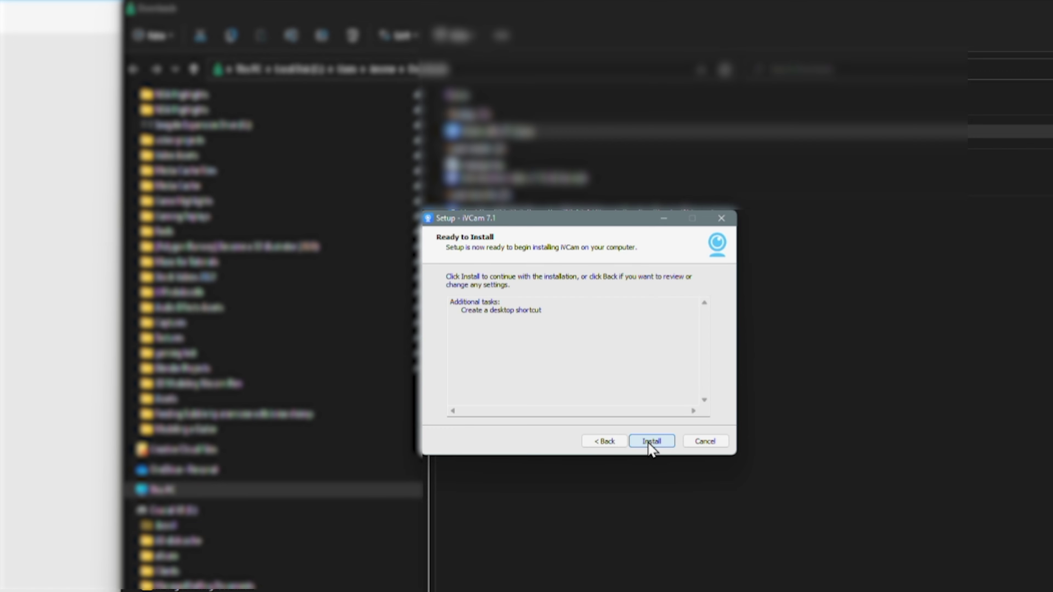
{"action": "left_click", "coordinate": [662, 442]}
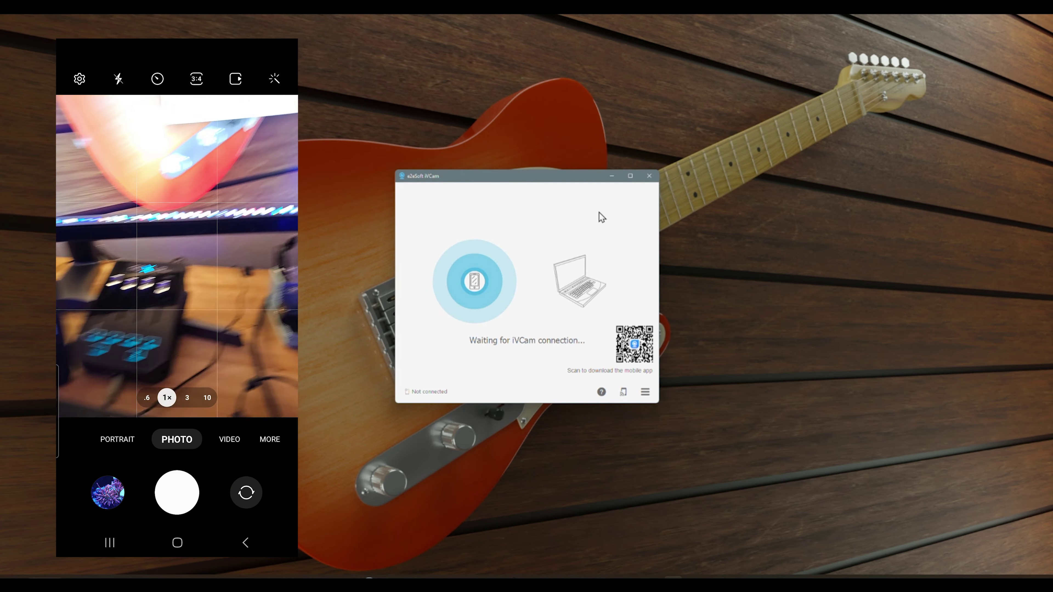
Step: Drag the iVCam window to the left and enlarge it while it awaits the phone
{"action": "left_click_drag", "start_coordinate": [566, 177], "coordinate": [540, 186]}
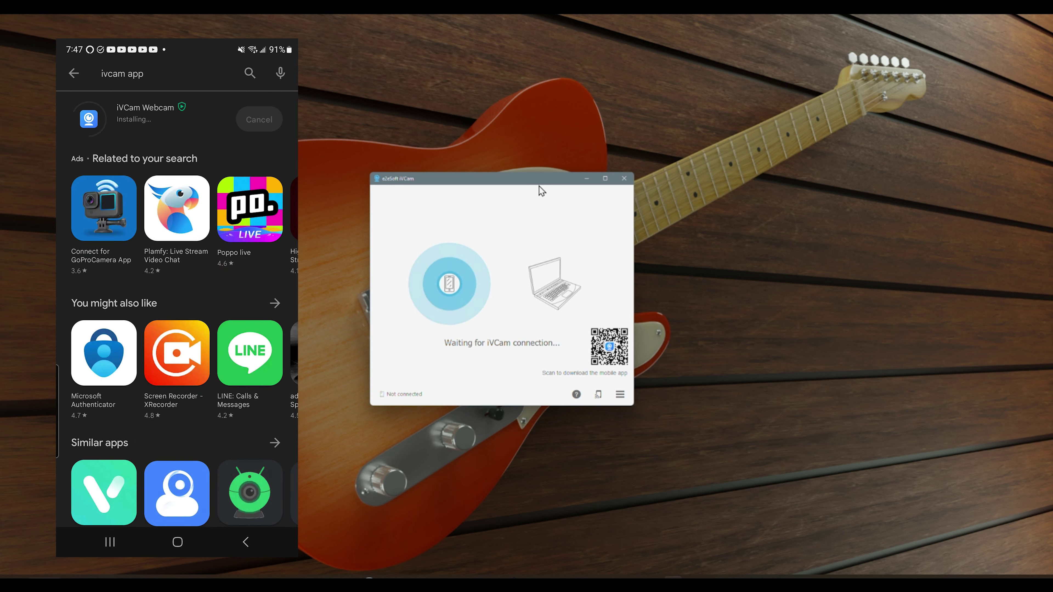
{"action": "double_click", "coordinate": [539, 183]}
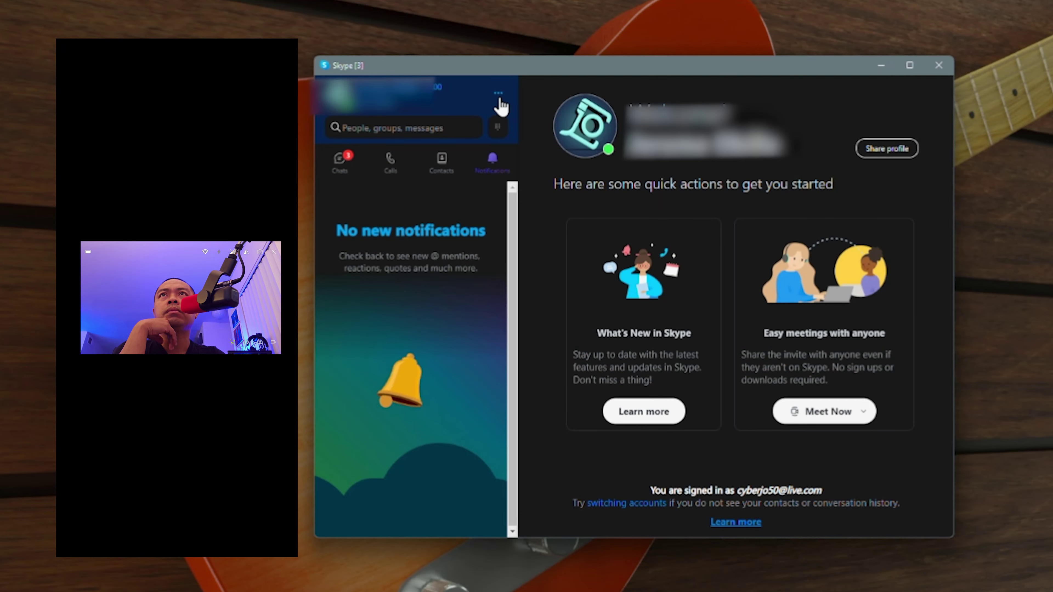
Step: Set Skype's Audio & Video camera to e2eSoft iVCam and enlarge the Skype window
{"action": "left_click", "coordinate": [499, 94]}
{"action": "left_click", "coordinate": [499, 94]}
{"action": "left_click", "coordinate": [499, 98]}
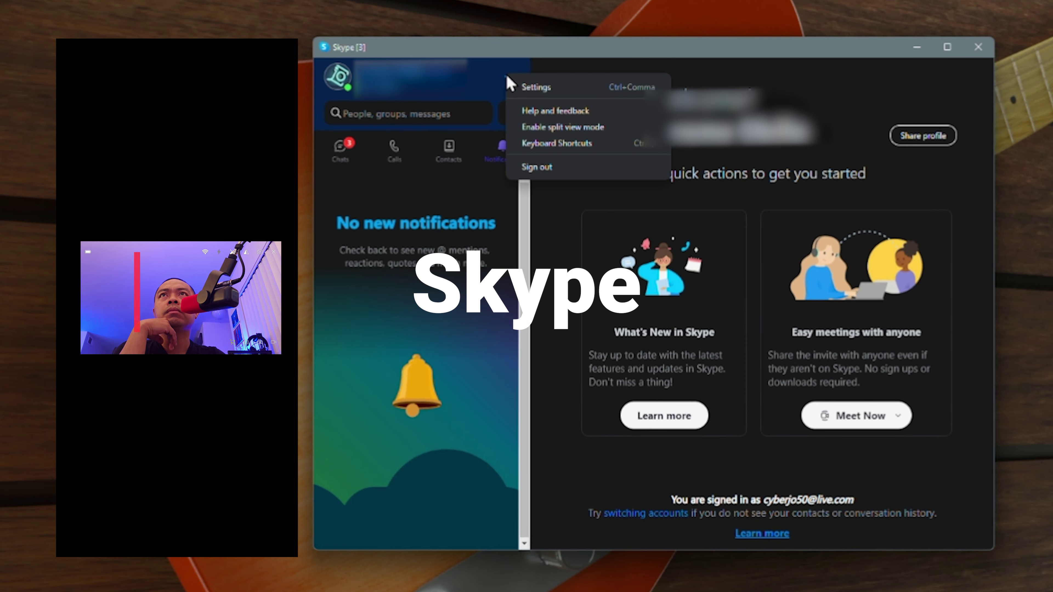
{"action": "left_click", "coordinate": [536, 88]}
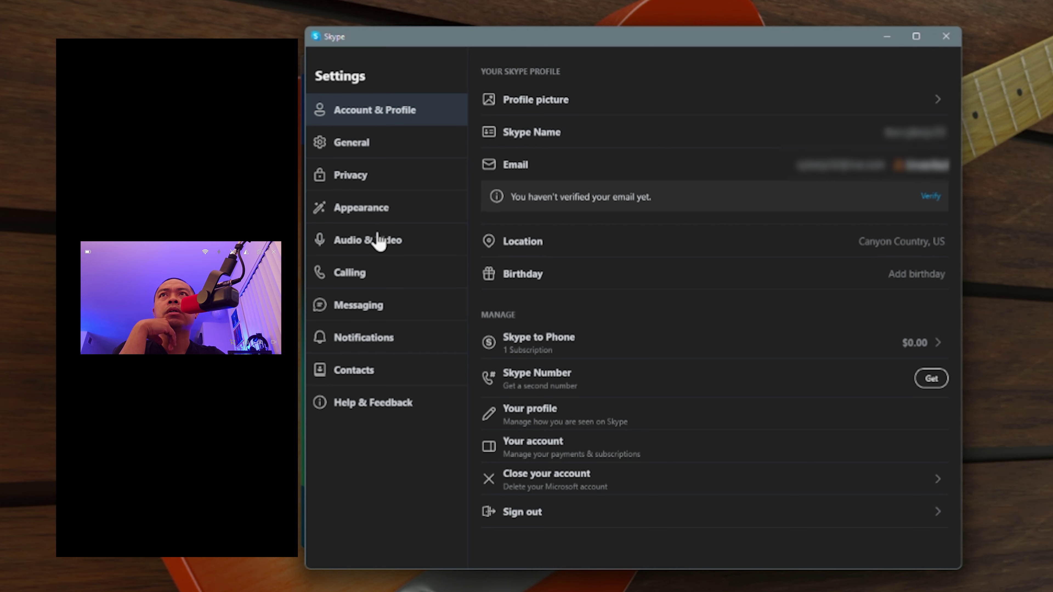
{"action": "left_click", "coordinate": [378, 241]}
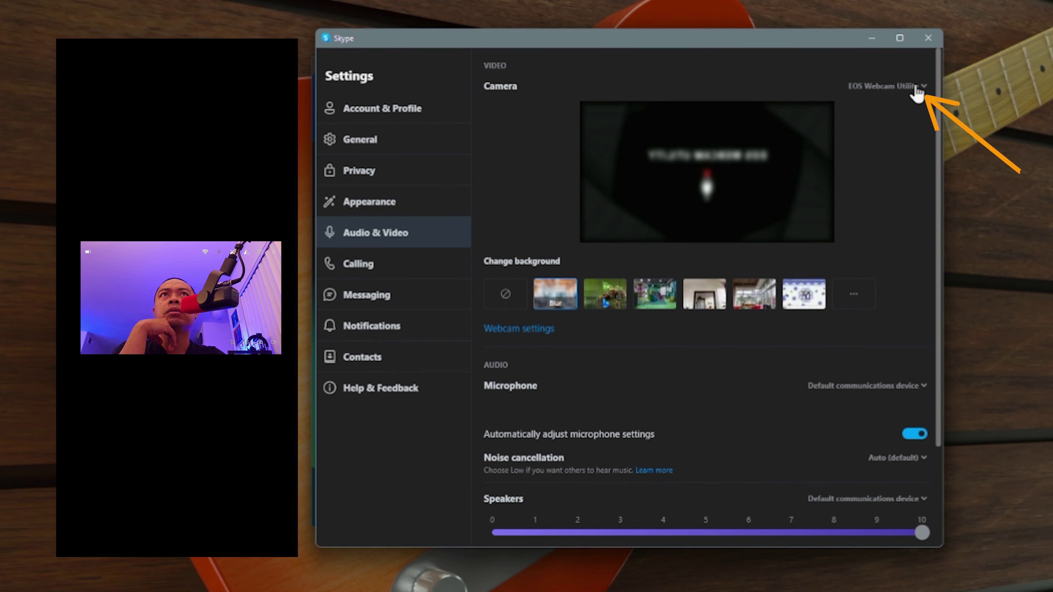
{"action": "left_click", "coordinate": [918, 94]}
{"action": "left_click", "coordinate": [868, 119]}
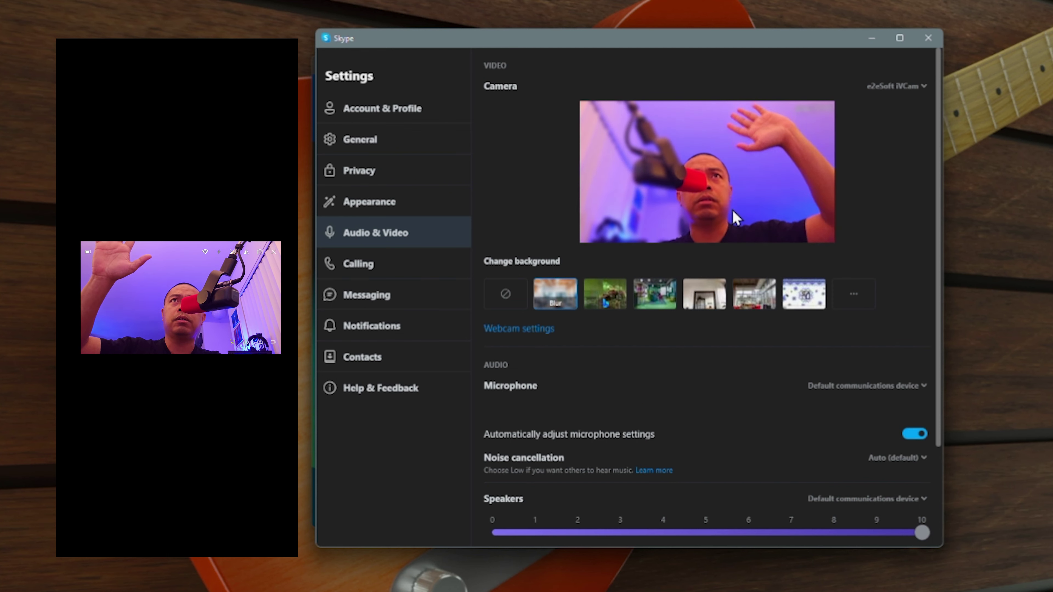
{"action": "left_click", "coordinate": [900, 38]}
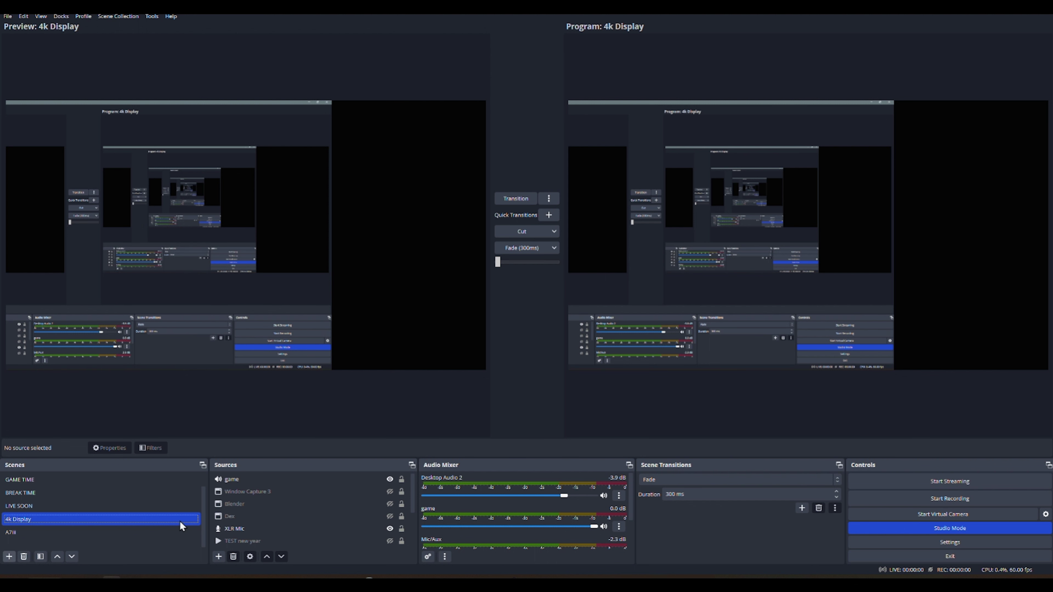
Step: Add a new Video Capture Device source named IVCAM in OBS Studio
{"action": "left_click", "coordinate": [385, 478]}
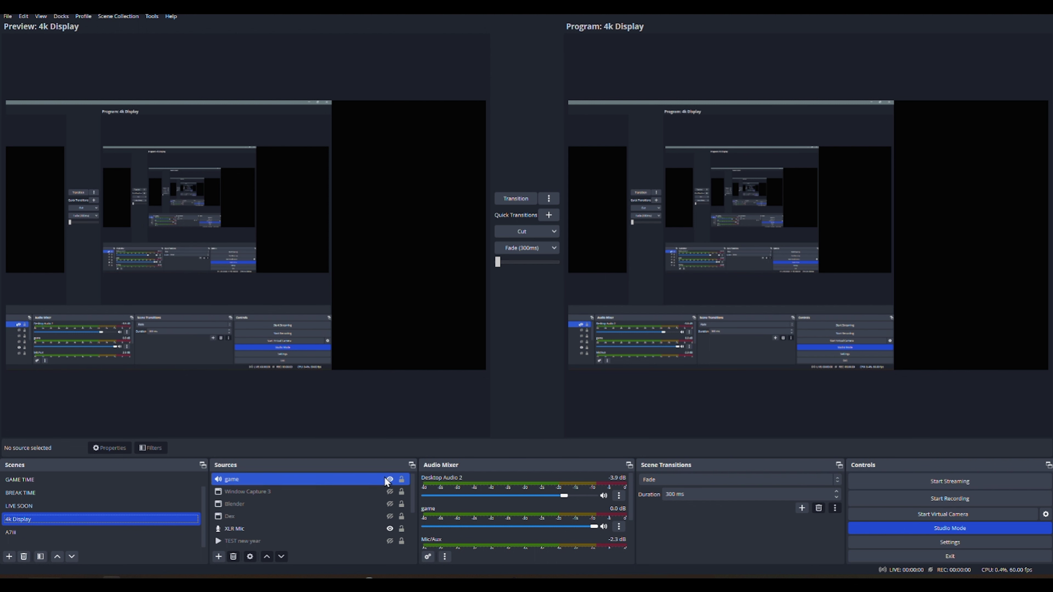
{"action": "left_click", "coordinate": [218, 556]}
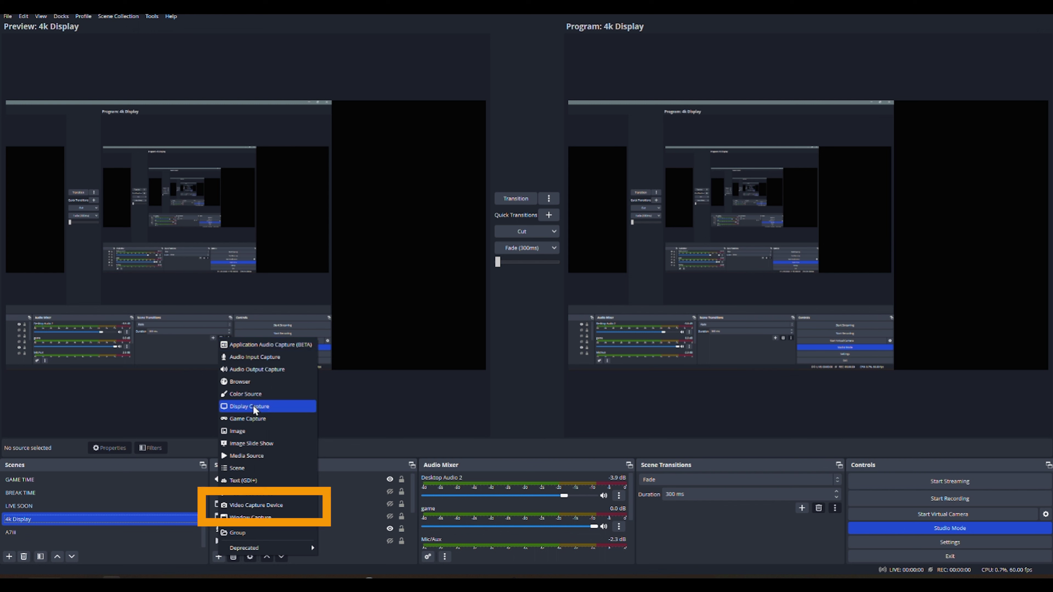
{"action": "left_click", "coordinate": [249, 503]}
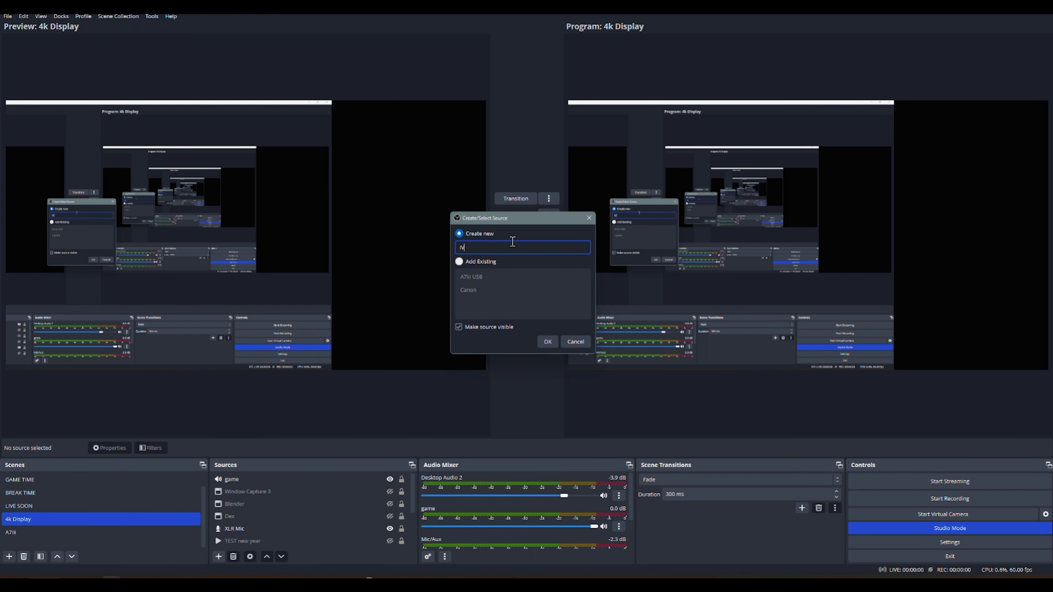
{"action": "left_click", "coordinate": [547, 341]}
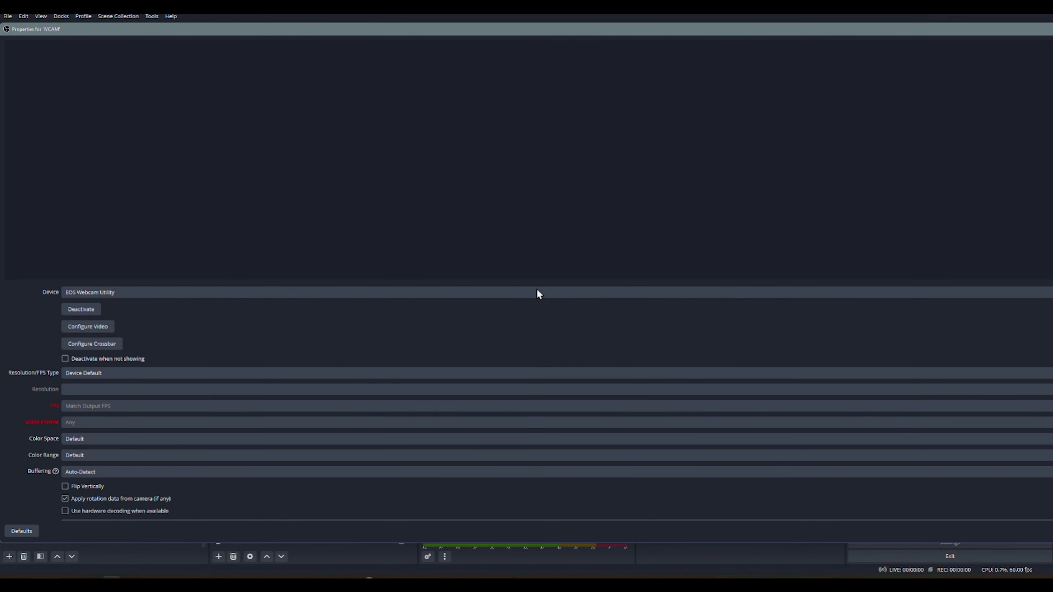
Step: Set the IVCAM source's device to e2eSoft iVCam, then transition Preview to Program
{"action": "left_click", "coordinate": [98, 292]}
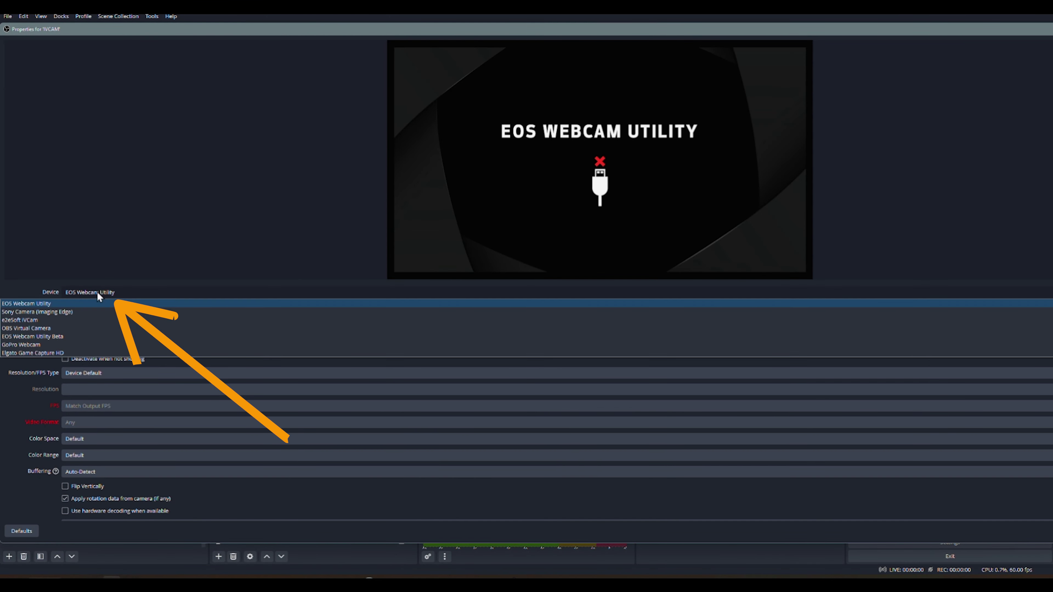
{"action": "left_click", "coordinate": [28, 321]}
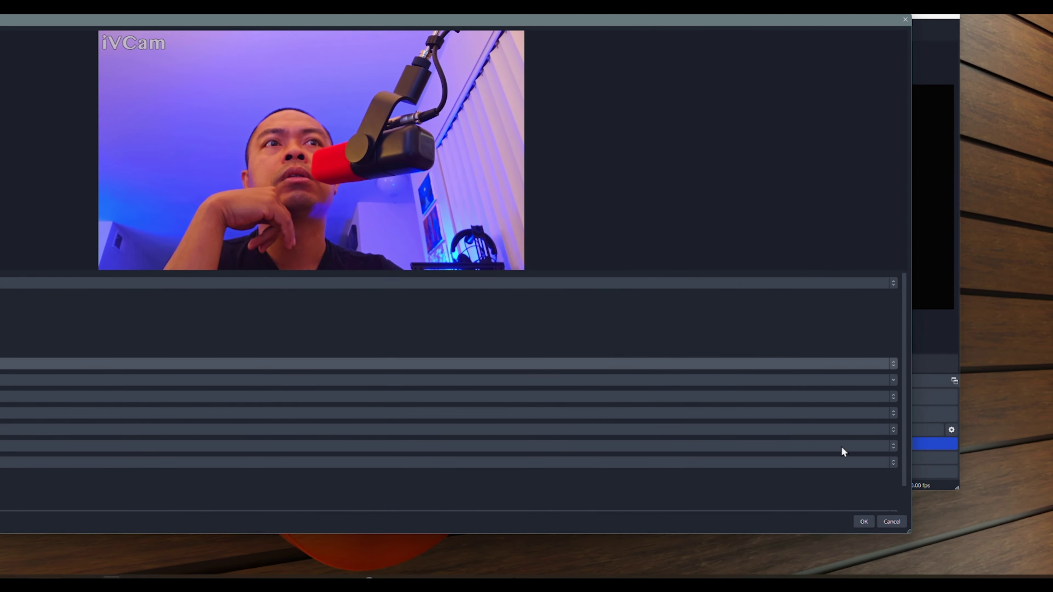
{"action": "left_click", "coordinate": [864, 521]}
{"action": "double_click", "coordinate": [940, 16]}
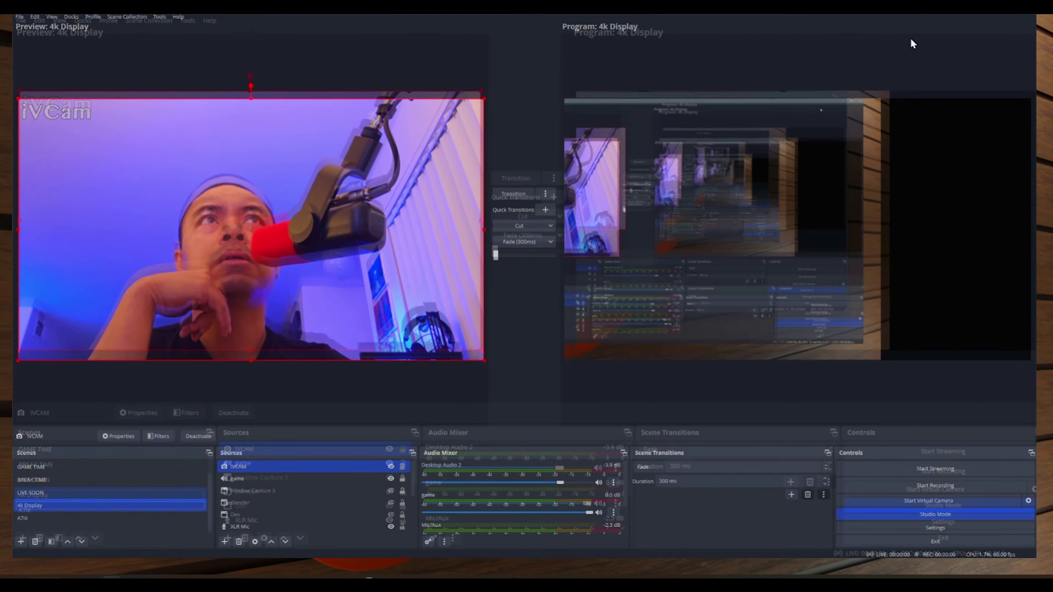
{"action": "left_click", "coordinate": [525, 199]}
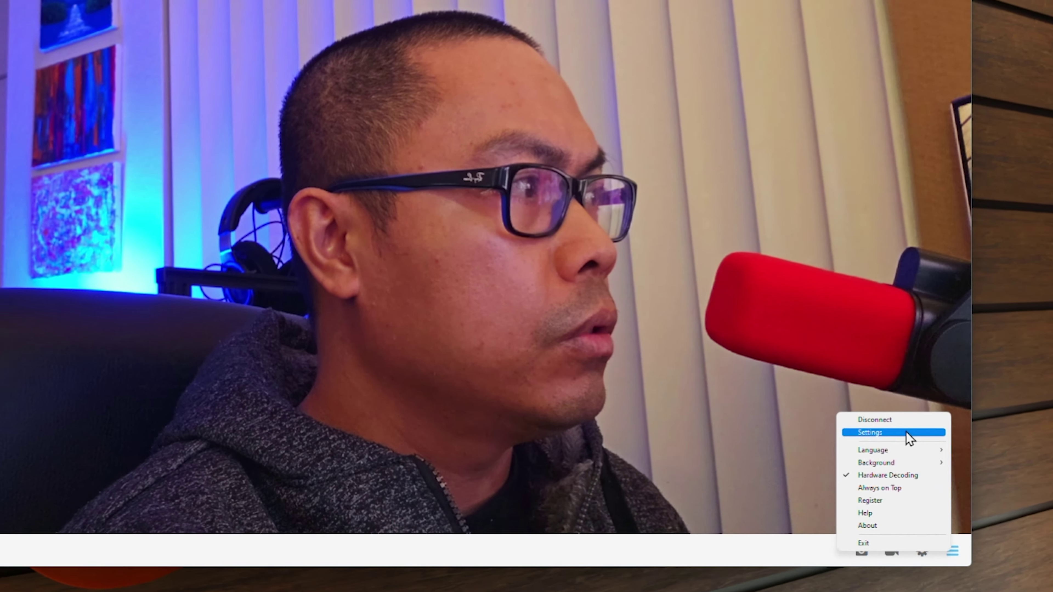
Step: Set iVCam's Recording Device to Chat Mic (TC-HELICON GoXLR Mini), leaving playback at None, and apply
{"action": "left_click", "coordinate": [933, 458]}
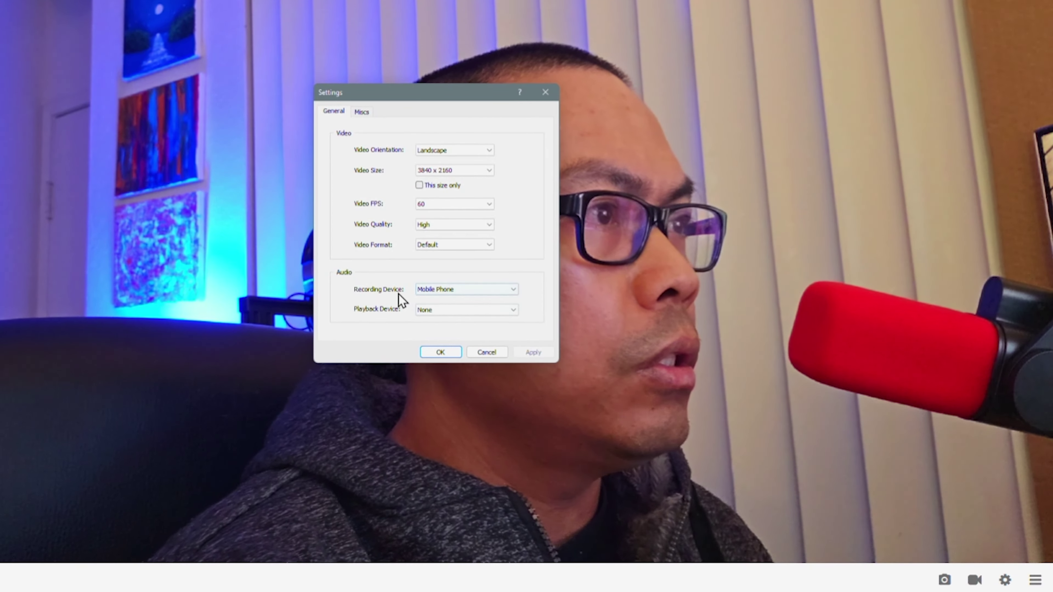
{"action": "left_click", "coordinate": [439, 290]}
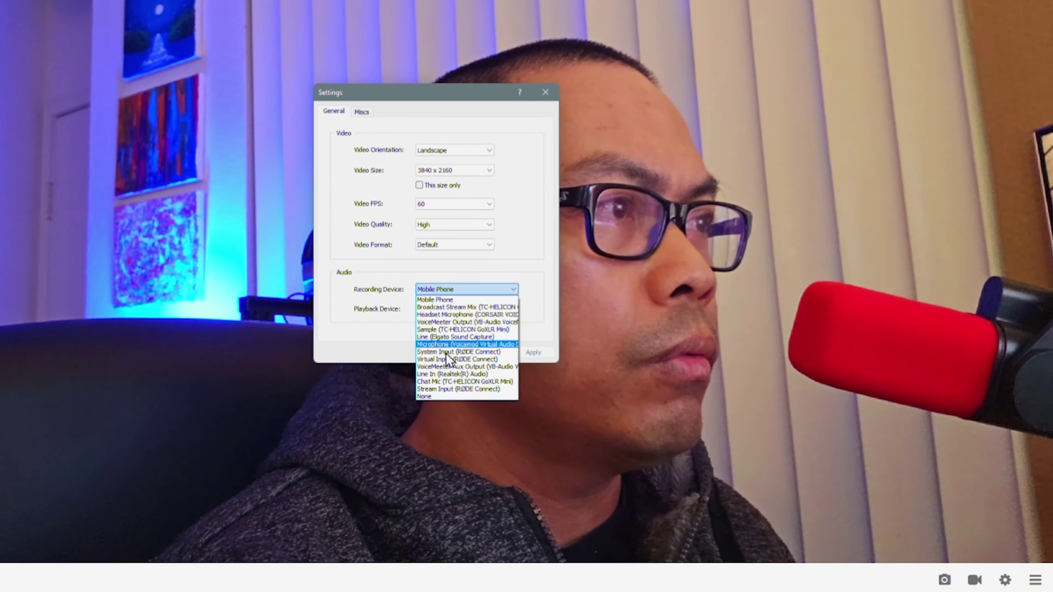
{"action": "left_click", "coordinate": [448, 381]}
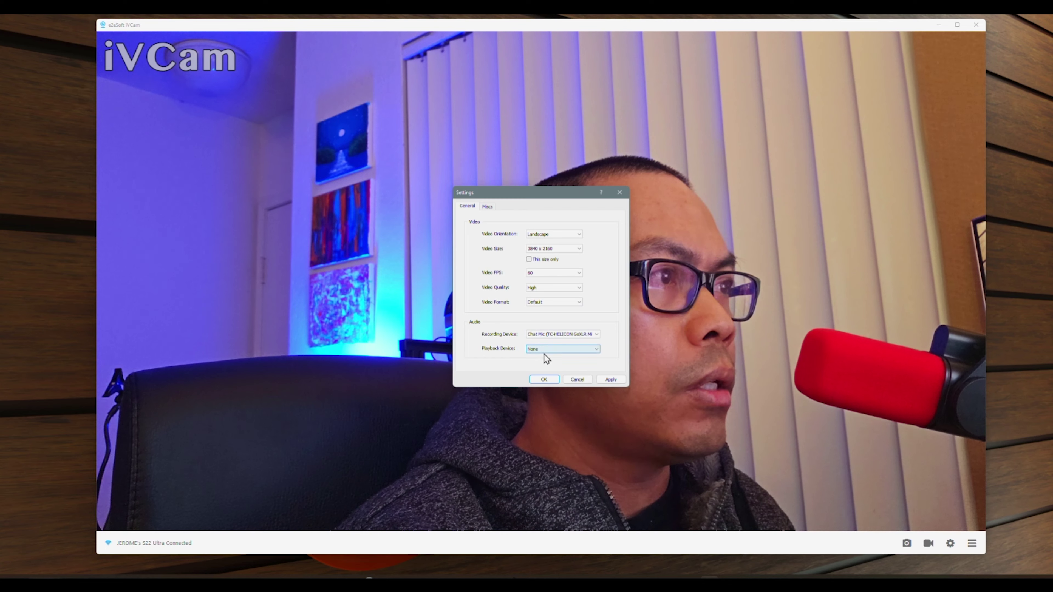
{"action": "left_click", "coordinate": [438, 310]}
{"action": "left_click", "coordinate": [542, 349]}
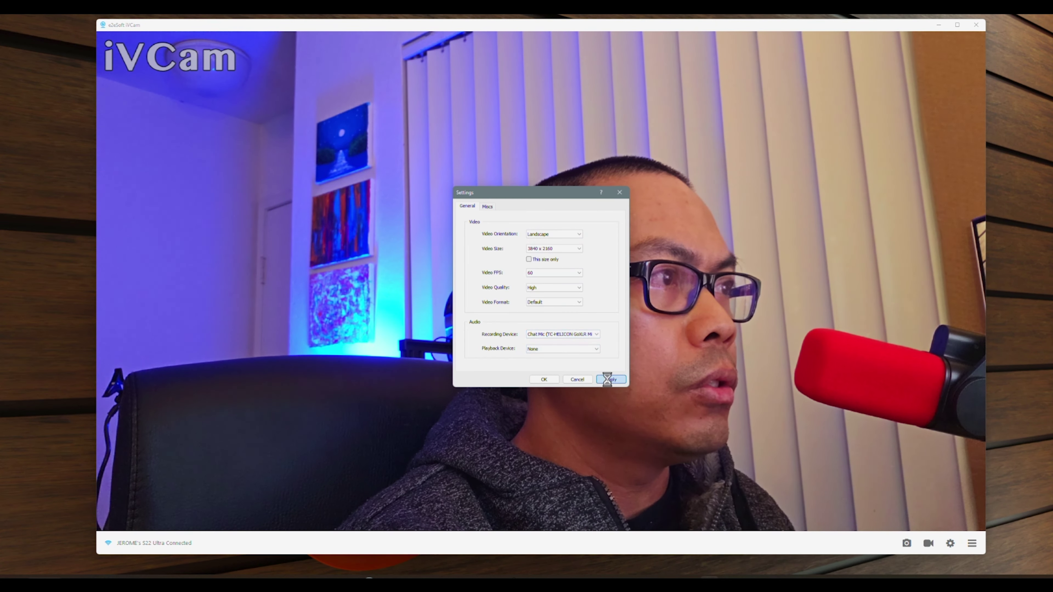